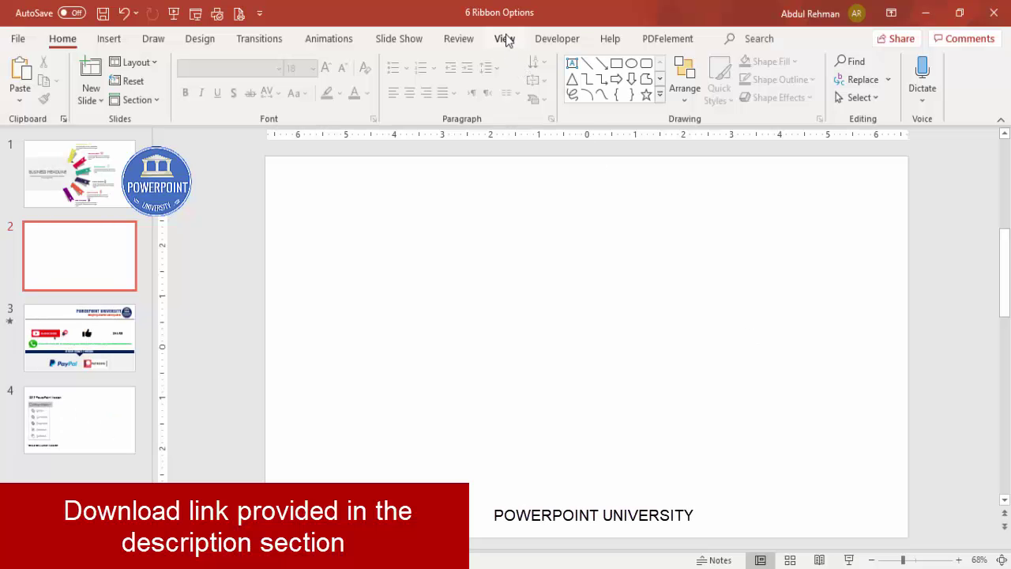
Step: Turn on the guides and draw a rectangle with rounded top corners about 3.19" wide and 4.52" high on the blank slide
left_click(506, 41)
left_click(326, 97)
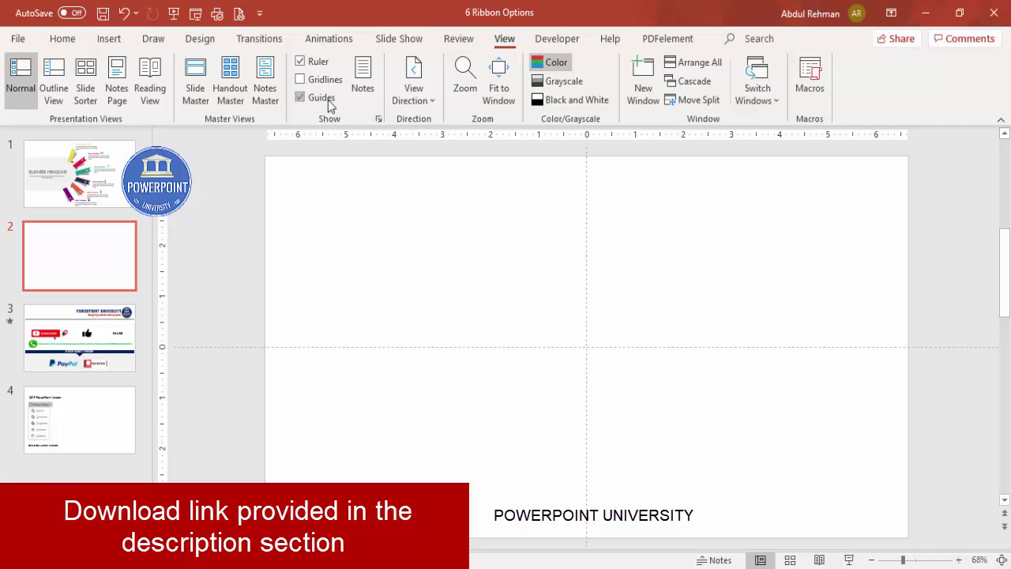
left_click(110, 39)
left_click(239, 104)
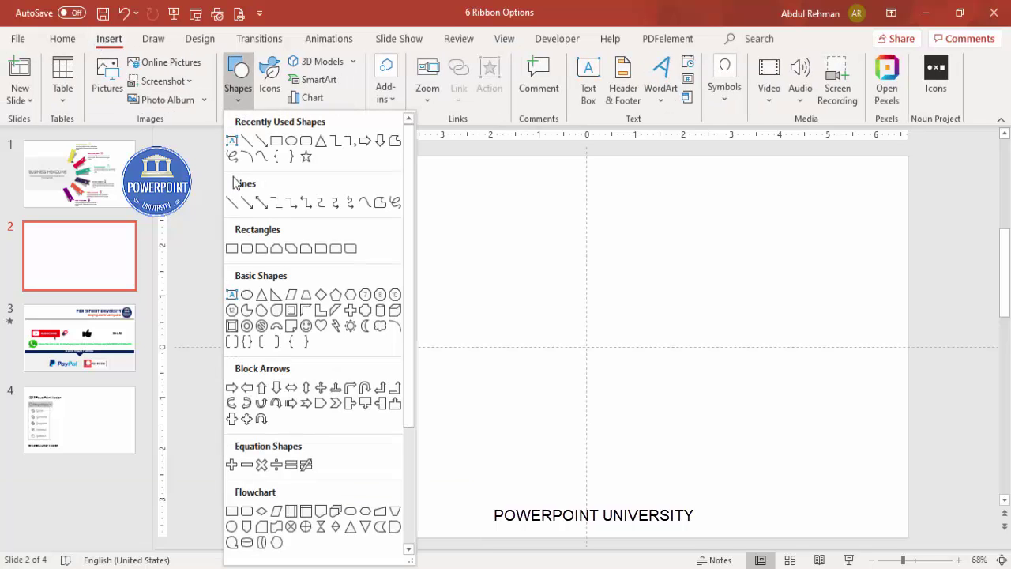
left_click(336, 249)
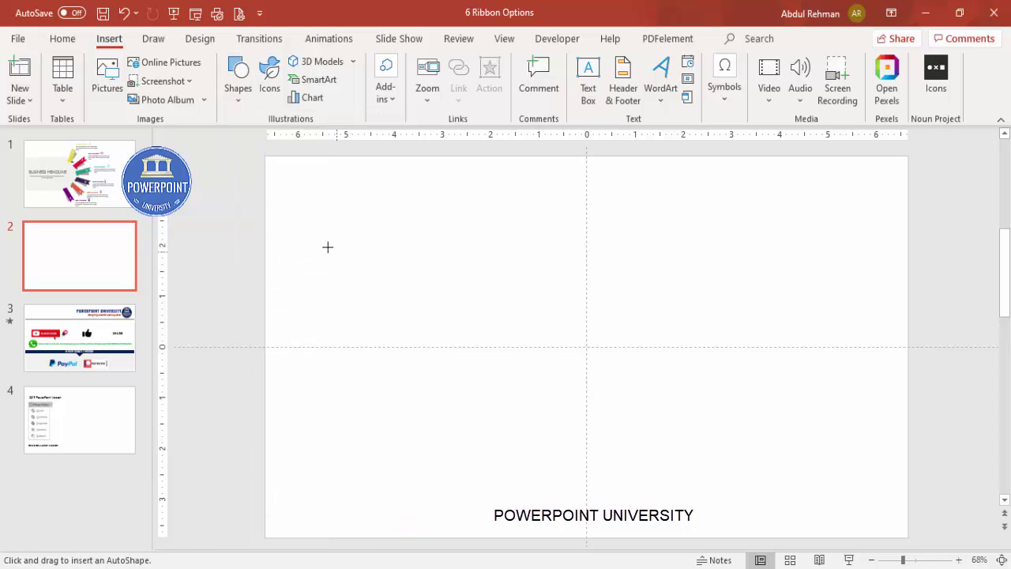
left_click_drag(293, 219, 447, 449)
Step: Remove the rounded rectangle's outline and fill it with light gray
left_click(395, 79)
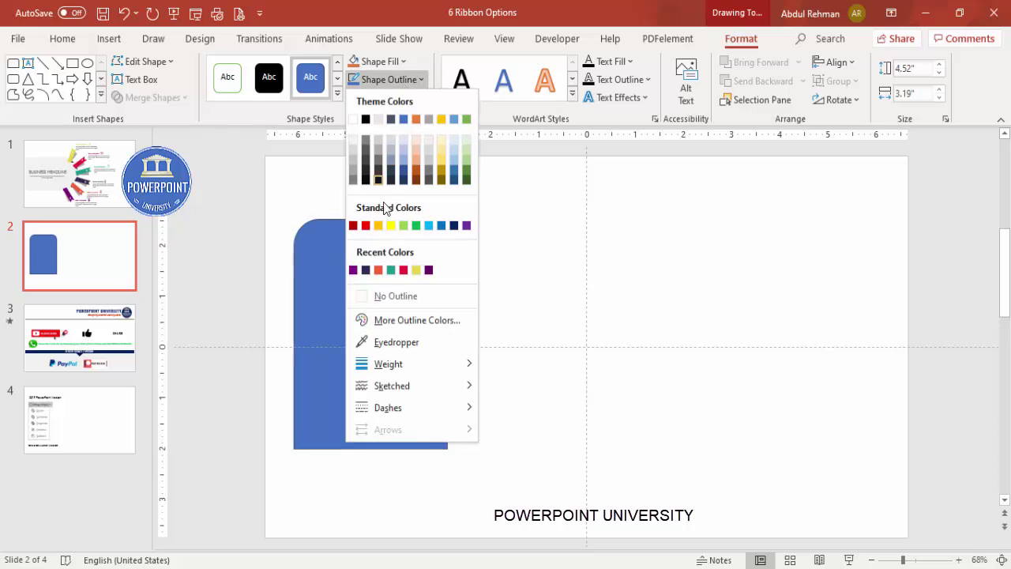
left_click(410, 294)
left_click(381, 61)
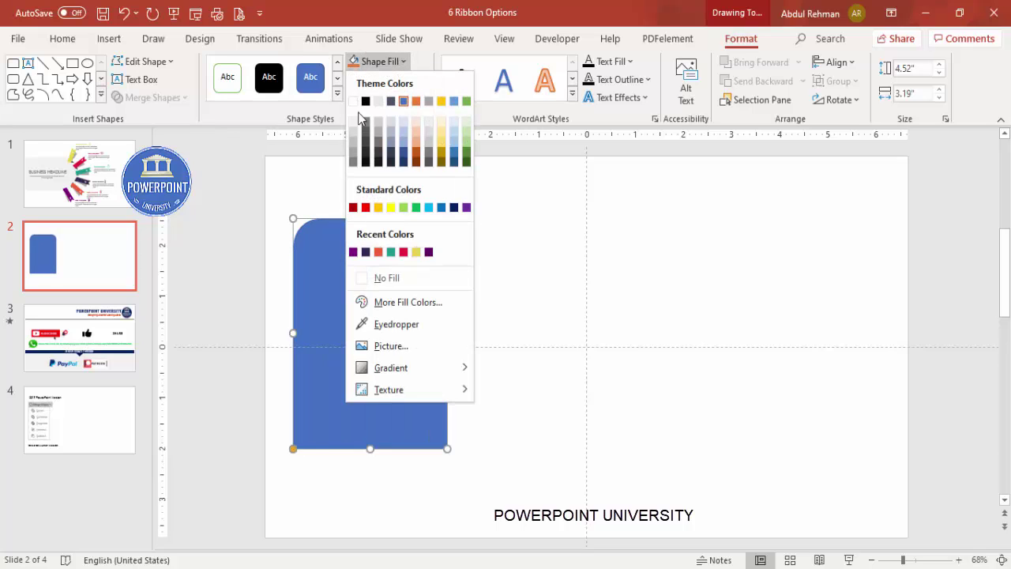
left_click(354, 133)
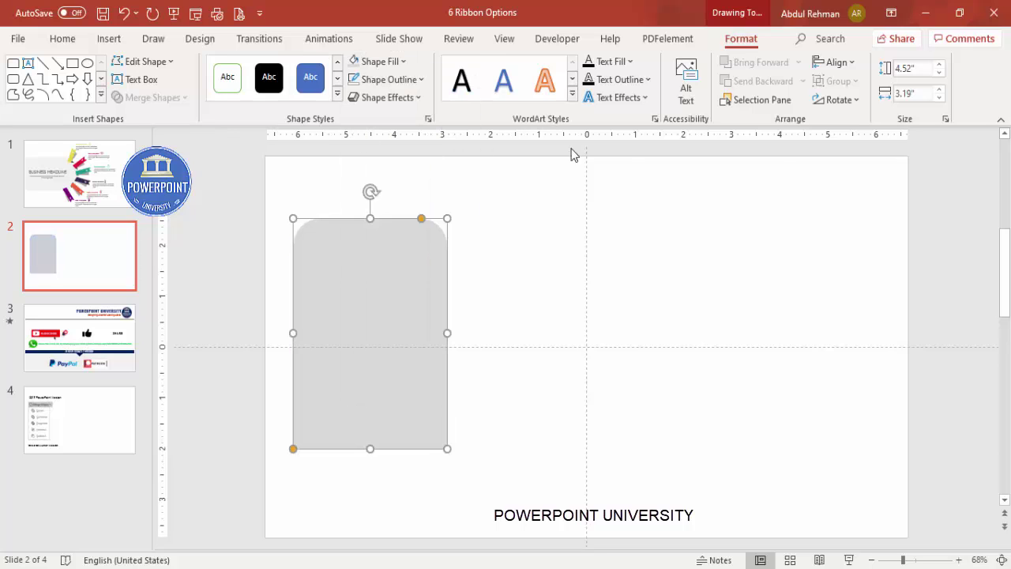
Step: Rotate the gray shape right by 90° and move it flush with the slide's left edge, centred on the horizontal guide
left_click(840, 102)
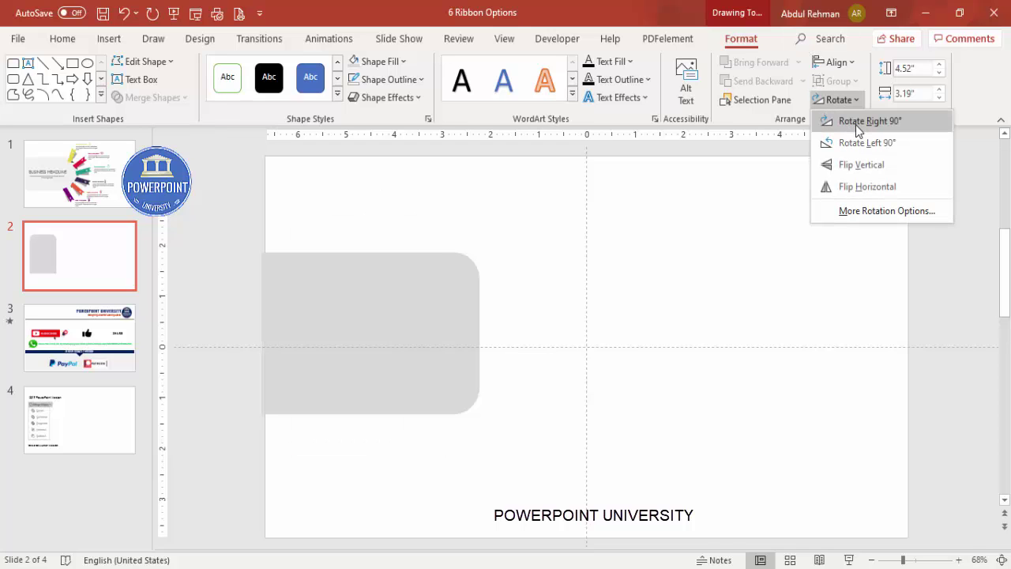
left_click(856, 121)
mouse_move(414, 323)
left_mouse_down()
mouse_move(400, 323)
mouse_move(403, 338)
left_mouse_up()
Step: Enlarge the gray shape to about 6.19" by 3.61" and round its right-hand corners as far as possible
left_click_drag(495, 346, 564, 346)
left_click_drag(415, 427, 415, 449)
left_click_drag(427, 326, 427, 315)
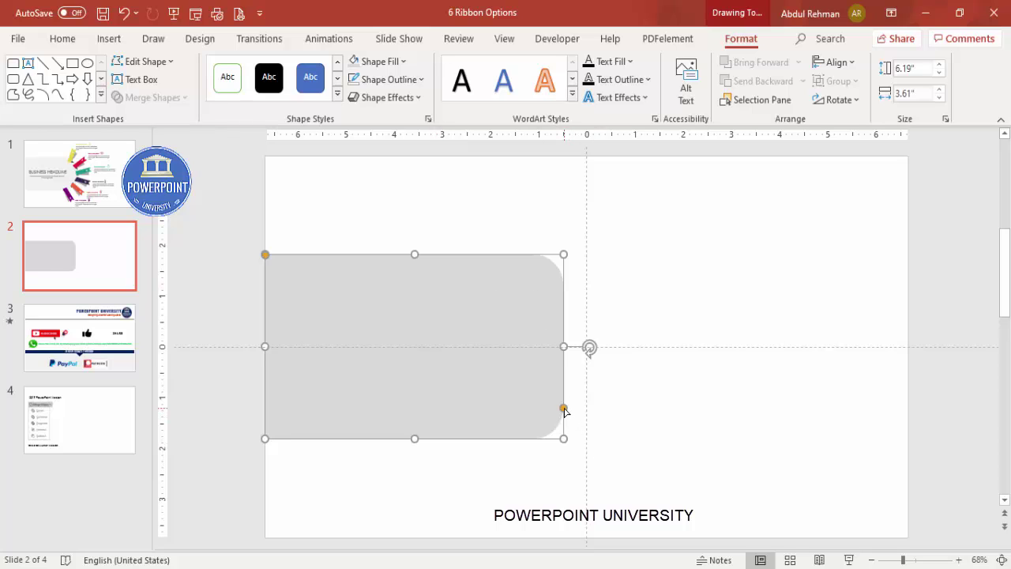
left_click_drag(564, 410, 562, 332)
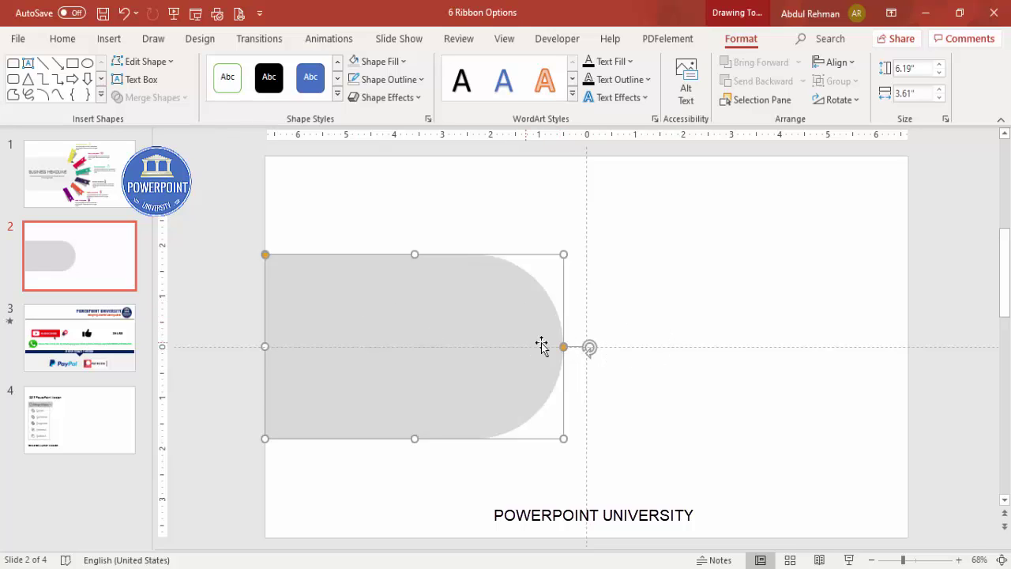
Step: Apply the top-centre inner shadow preset to the gray shape
right_click(466, 298)
left_click(534, 528)
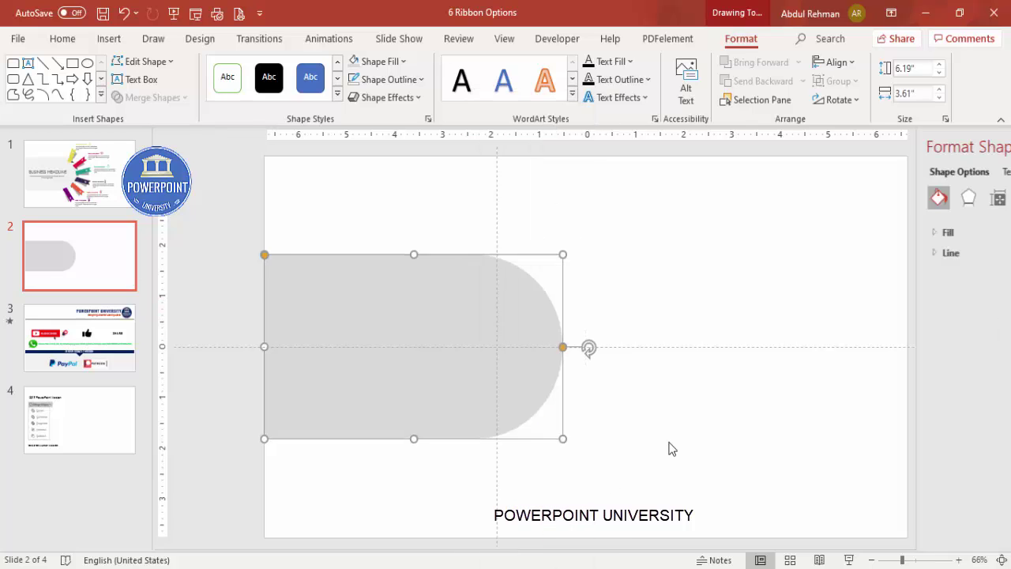
left_click(853, 200)
left_click(843, 233)
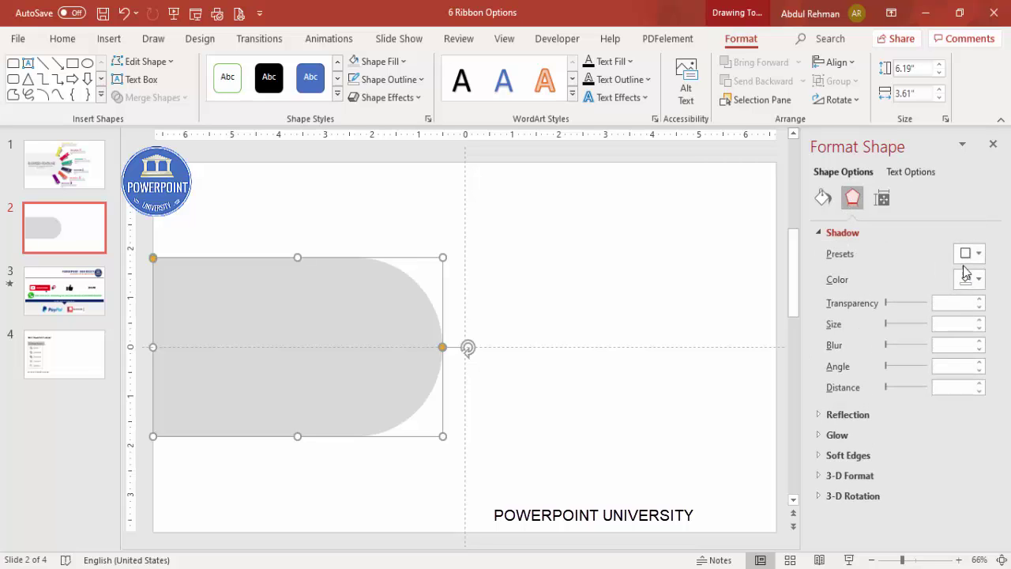
left_click(970, 254)
scroll(1003, 316, "down", 2)
scroll(1005, 338, "down", 3)
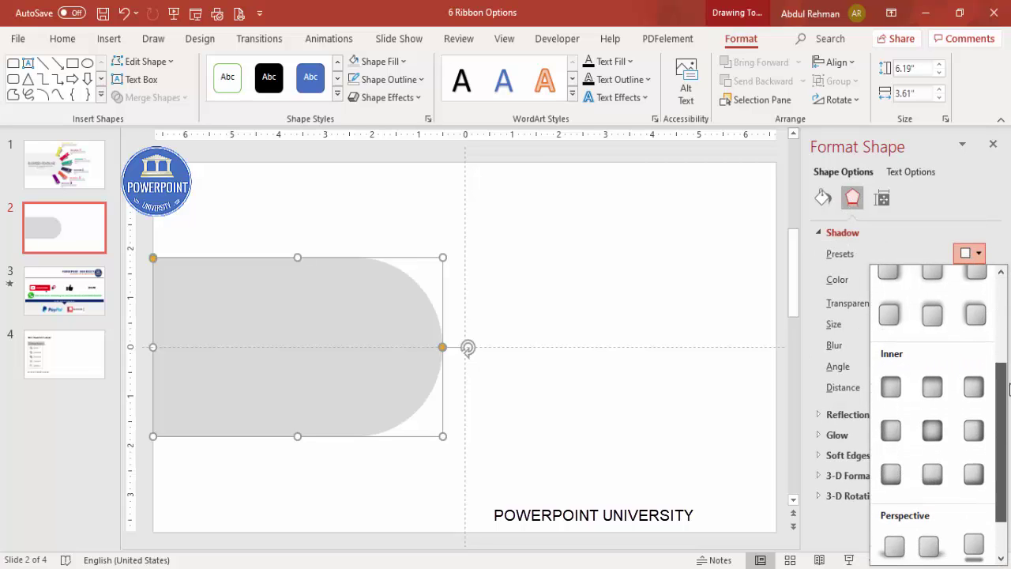
left_click(933, 388)
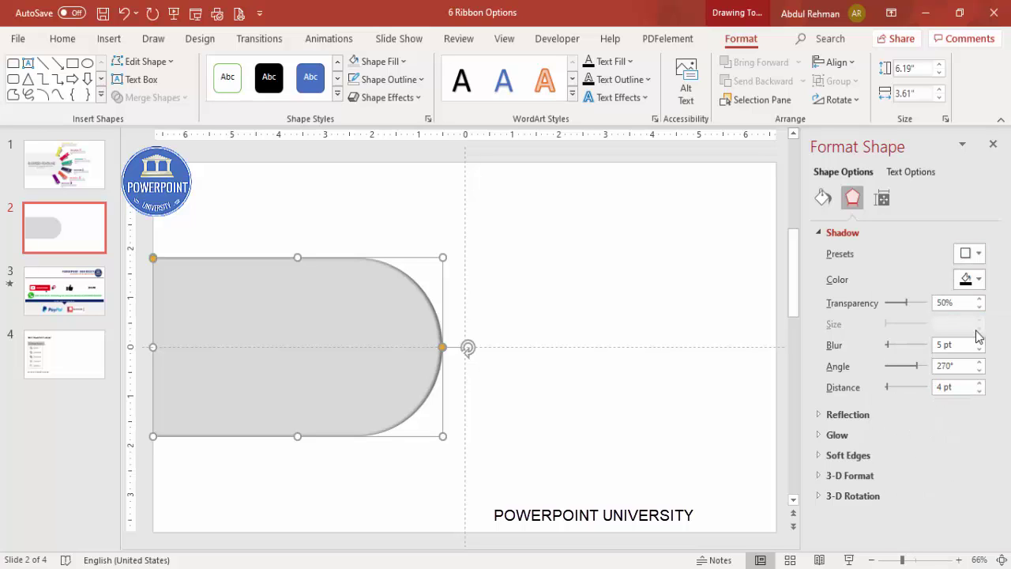
Step: Set the inner shadow's distance to 6 pt and its blur to 10 pt
left_click(980, 385)
left_click(980, 385)
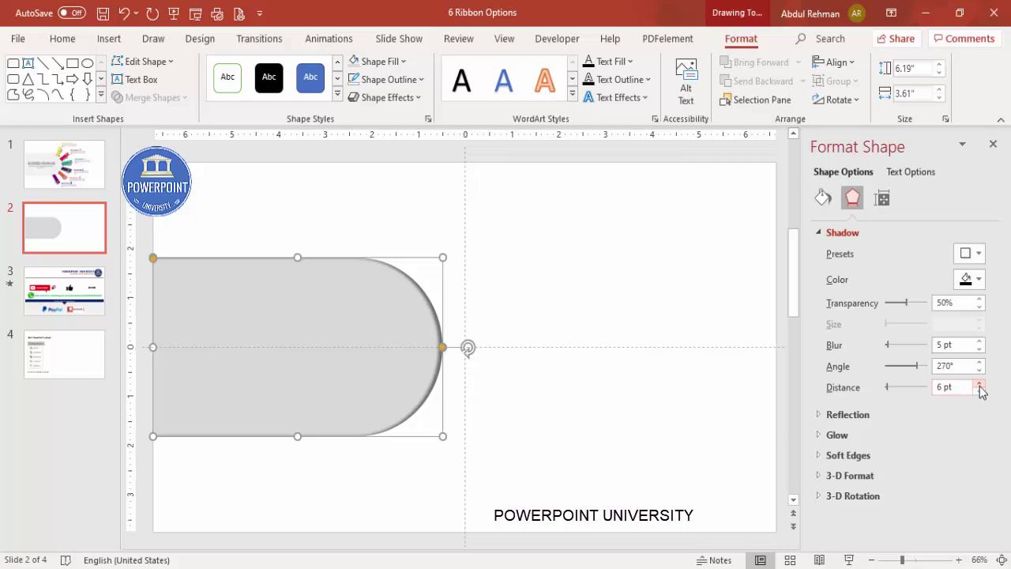
left_click(980, 343)
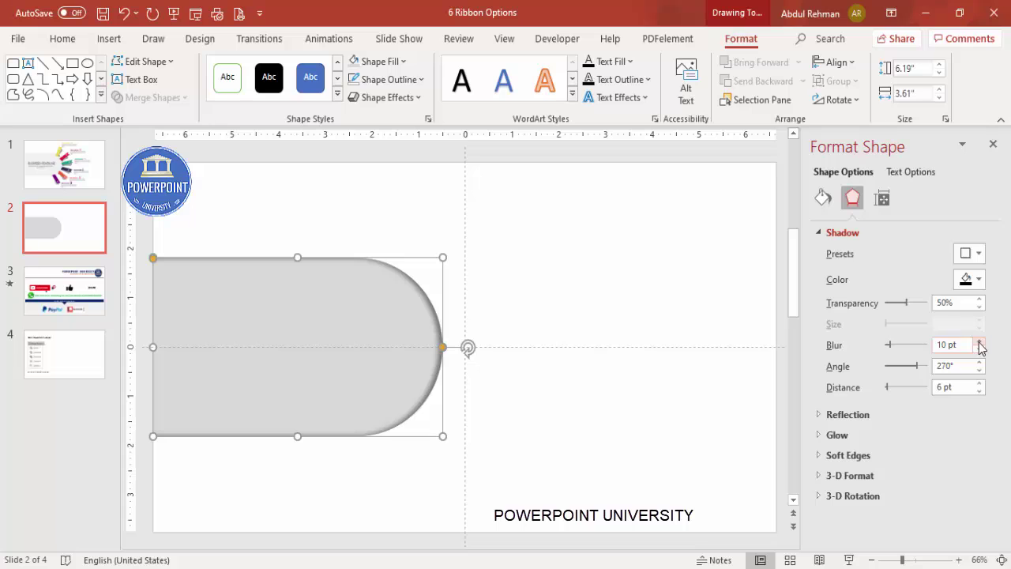
left_click(606, 294)
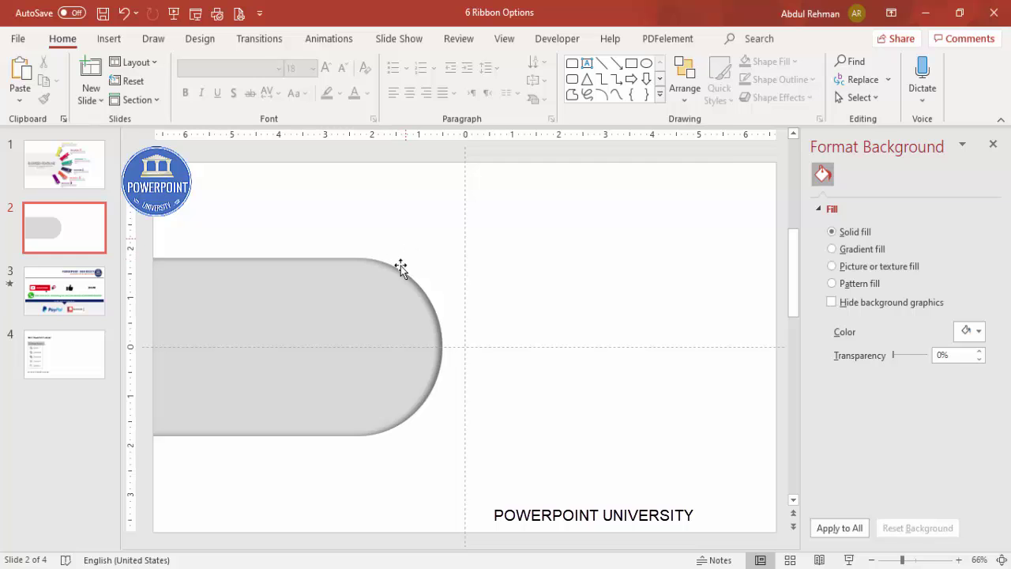
Step: Draw a narrow vertical rectangle about 0.68" wide and 2.52" high beside the gray shape and remove its outline
left_click(109, 38)
left_click(239, 103)
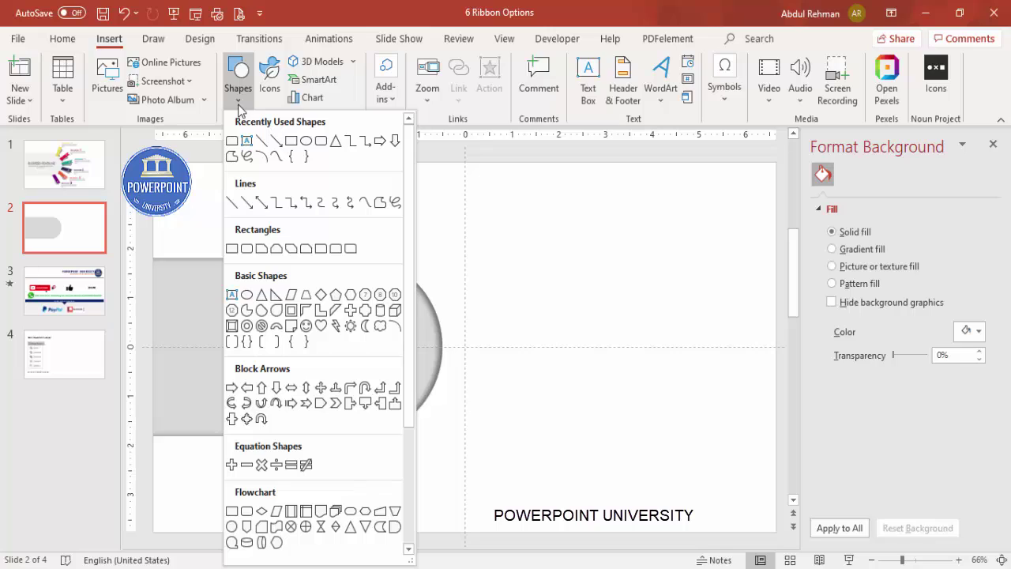
left_click(231, 249)
left_click_drag(505, 233, 537, 358)
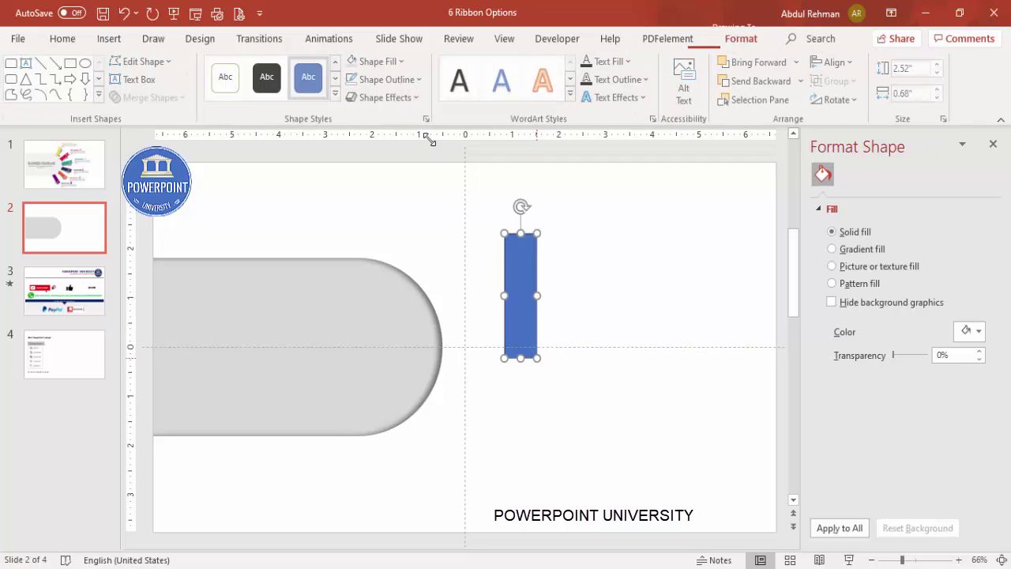
left_click(395, 95)
left_click(387, 79)
left_click(395, 295)
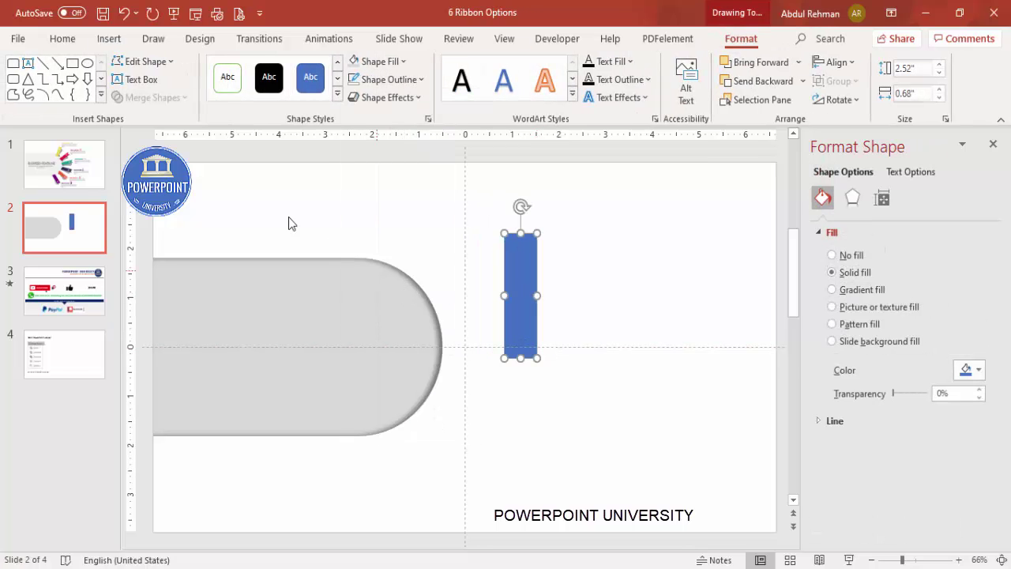
Step: Draw an isosceles triangle about 0.68" wide and 0.41" high over the lower end of the blue rectangle
left_click(109, 39)
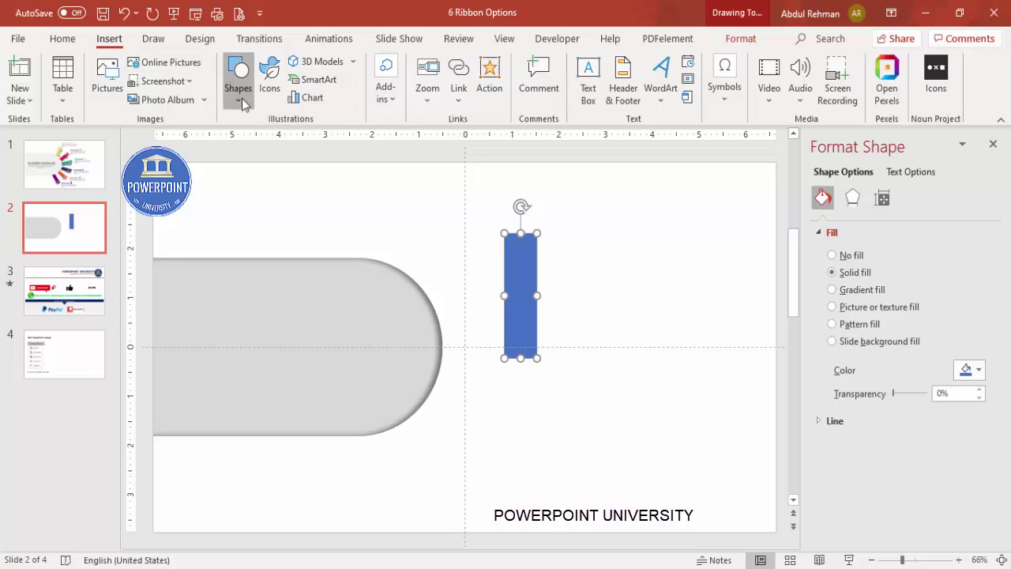
left_click(239, 87)
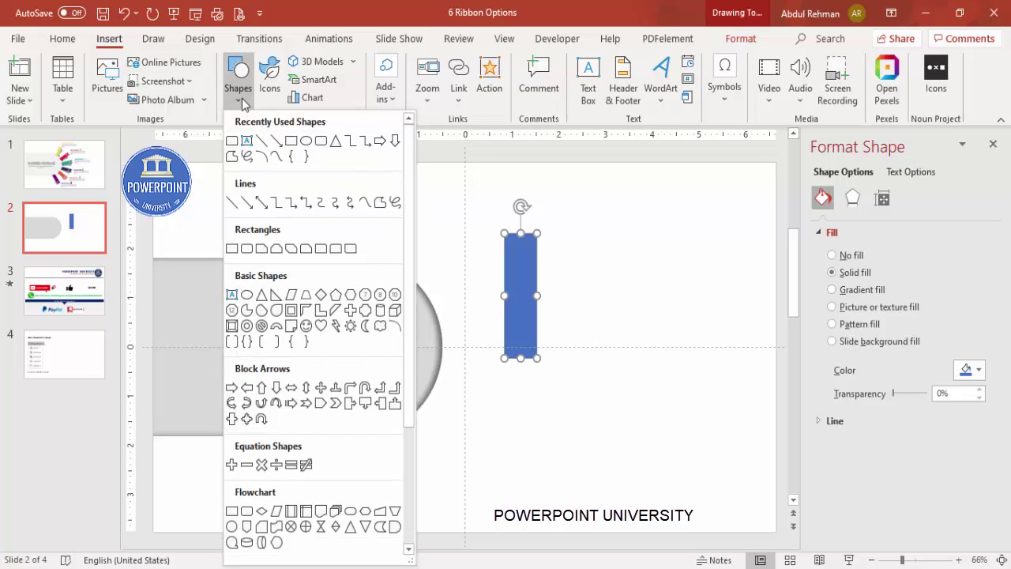
left_click(261, 297)
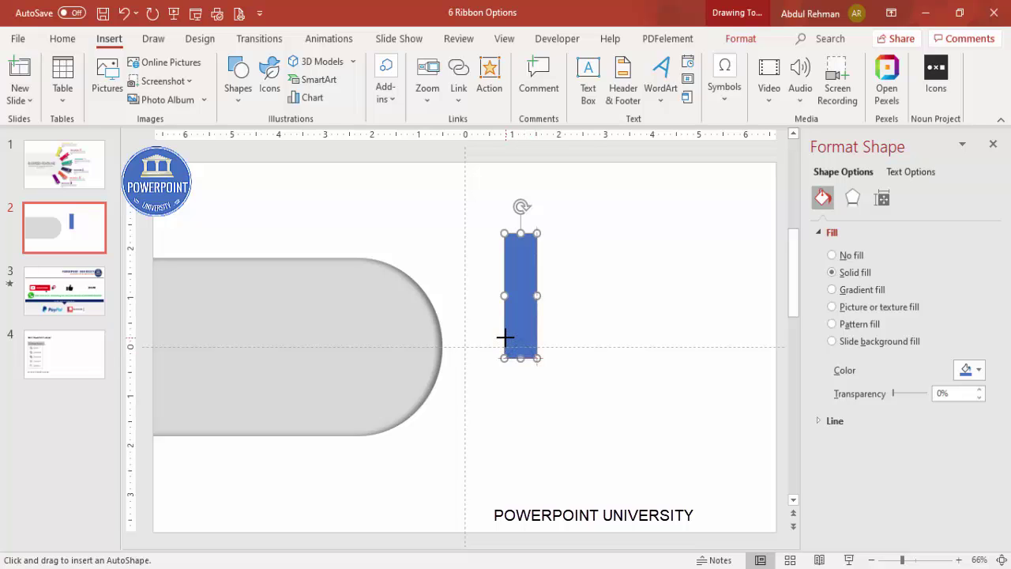
left_click_drag(506, 337, 537, 357)
Step: Remove the triangle's outline and fill it with dark gray
left_click(386, 79)
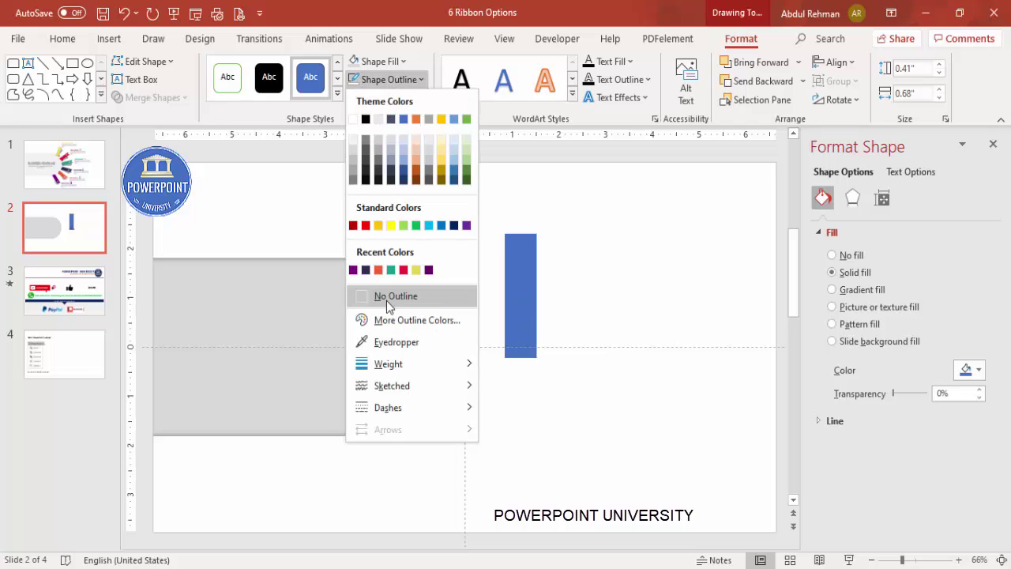
left_click(388, 297)
left_click(378, 61)
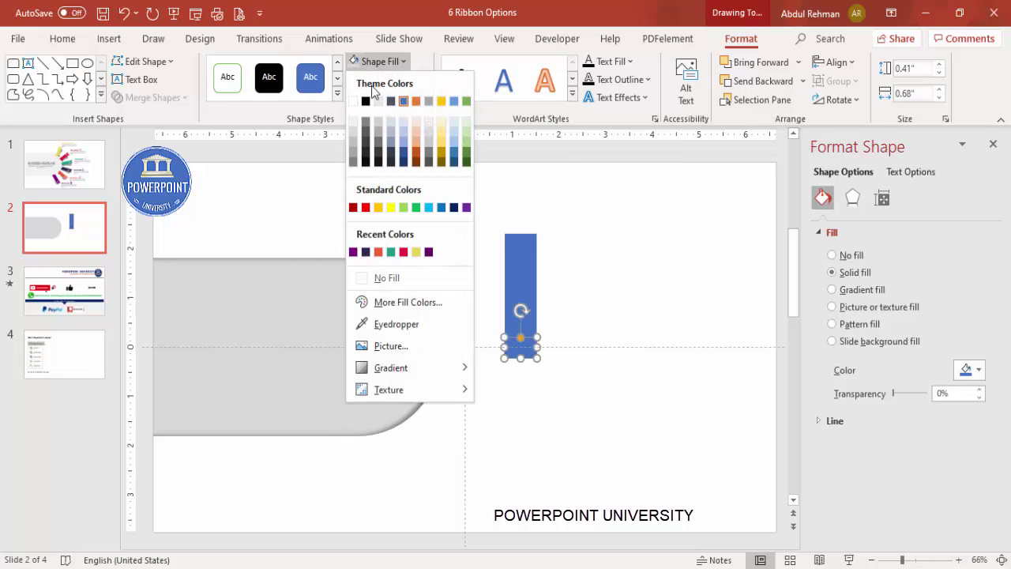
left_click(378, 154)
left_click(600, 265)
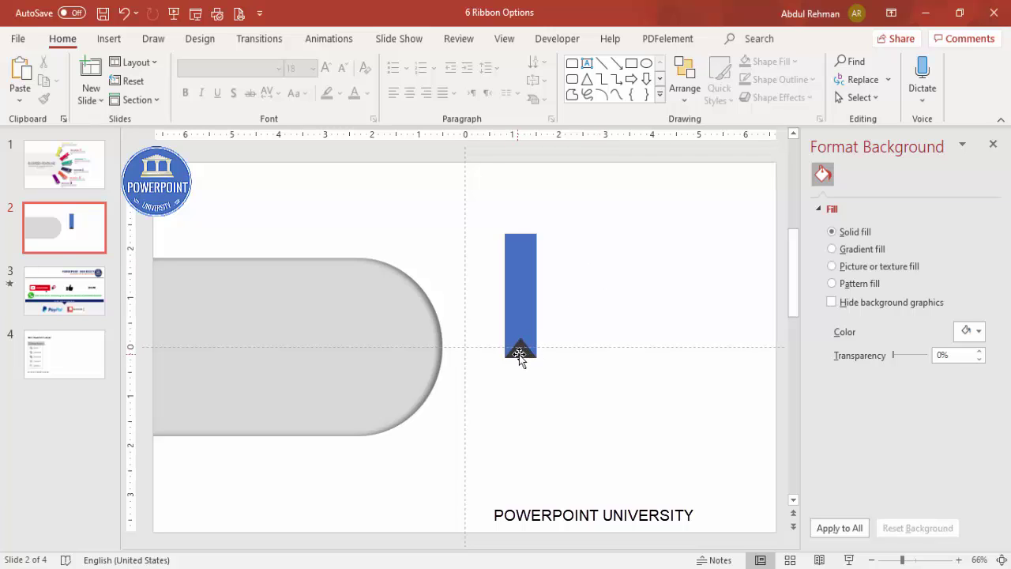
Step: Subtract the triangle from the blue rectangle to cut a notched ribbon end
left_click(524, 253)
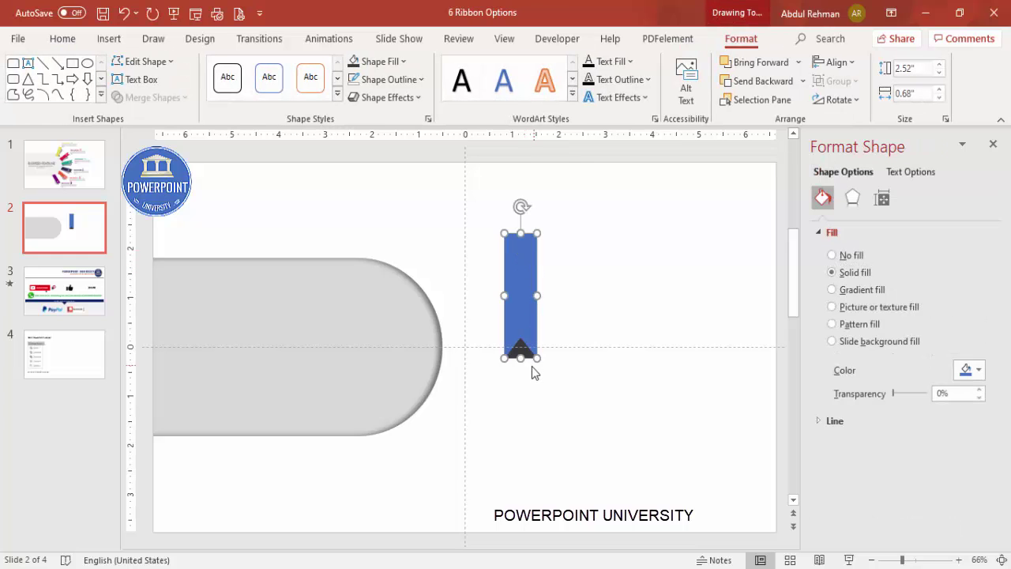
left_click(521, 350, "shift")
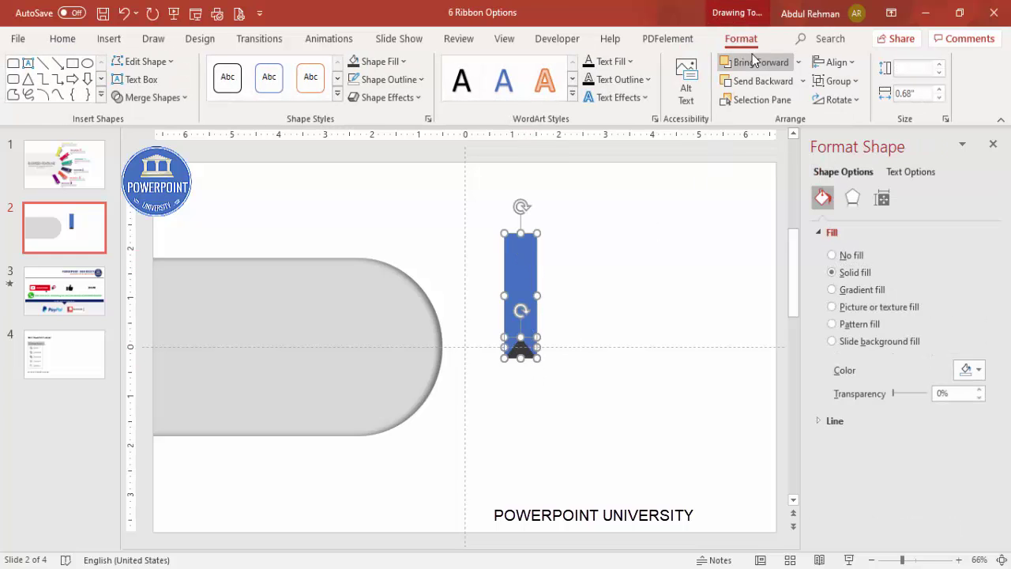
left_click(153, 97)
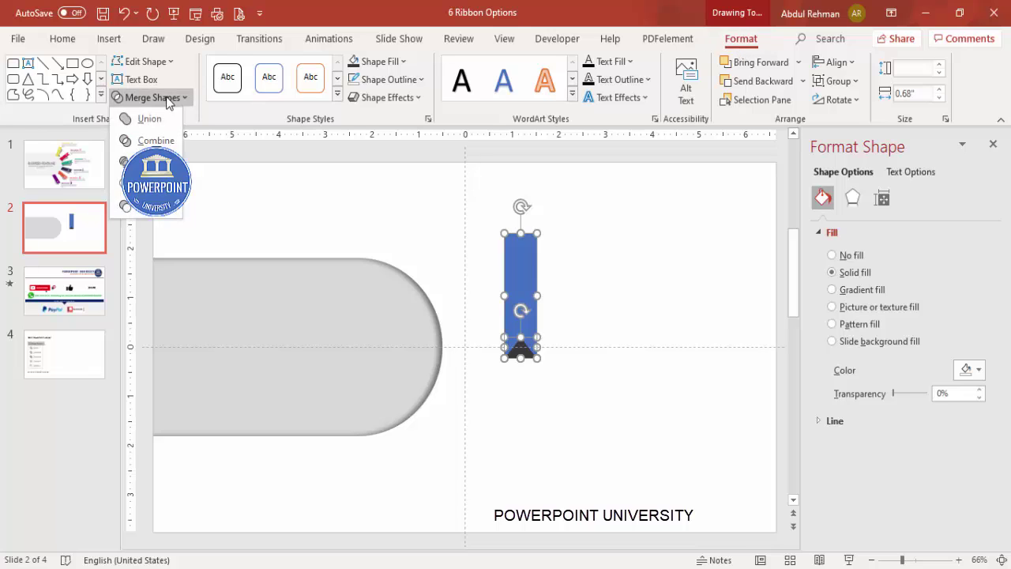
left_click(161, 212)
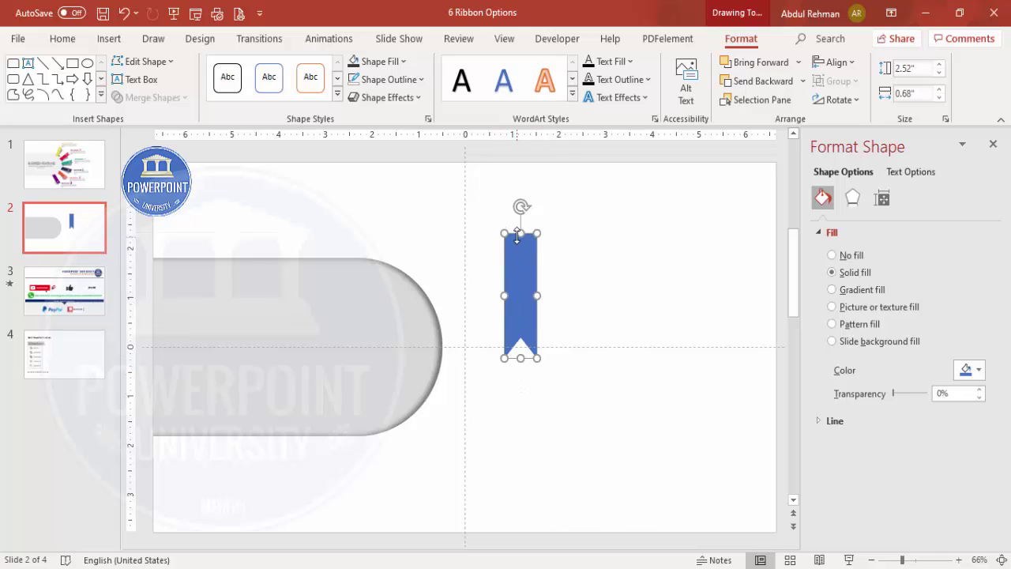
Step: Rotate the ribbon so its notch points up and right, place it on the gray shape's upper curve, and shrink it to about 2.34" by 0.56"
left_click_drag(521, 203, 460, 334)
left_click_drag(507, 302, 421, 253)
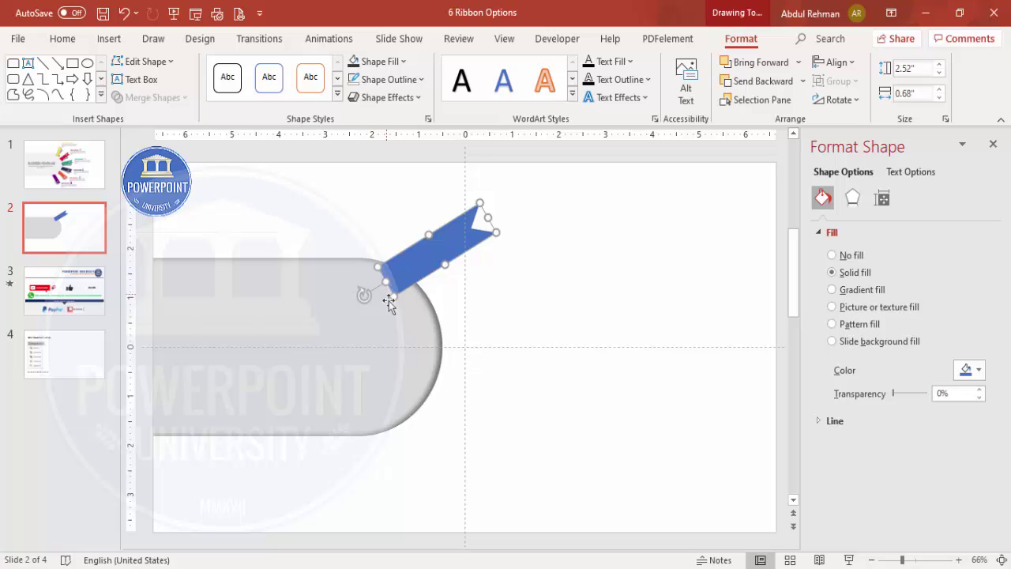
left_click_drag(395, 295, 407, 271)
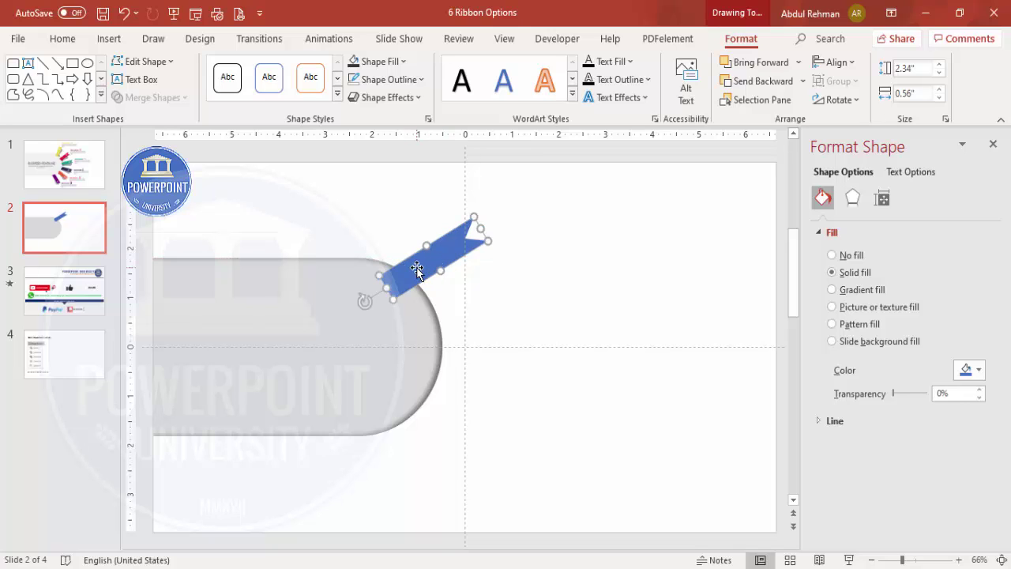
Step: Add two ribbon copies below the first along the curve, tilting the second slightly less and laying the third horizontal
left_click_drag(423, 277, 456, 325)
left_click_drag(396, 350, 390, 341)
left_click_drag(454, 323, 488, 346)
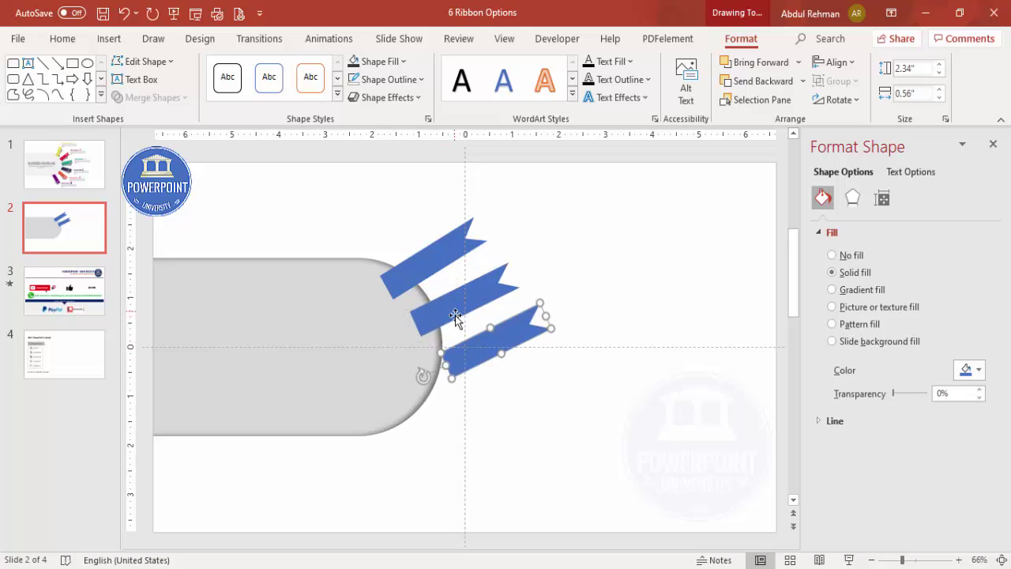
left_click_drag(423, 370, 474, 357)
left_click_drag(393, 354, 397, 354)
left_click_drag(477, 352, 474, 359)
Step: Duplicate the ribbon twice more and fan the copies downward along the gray shape's lower curve, the last at a steeper angle
key("ctrl+d")
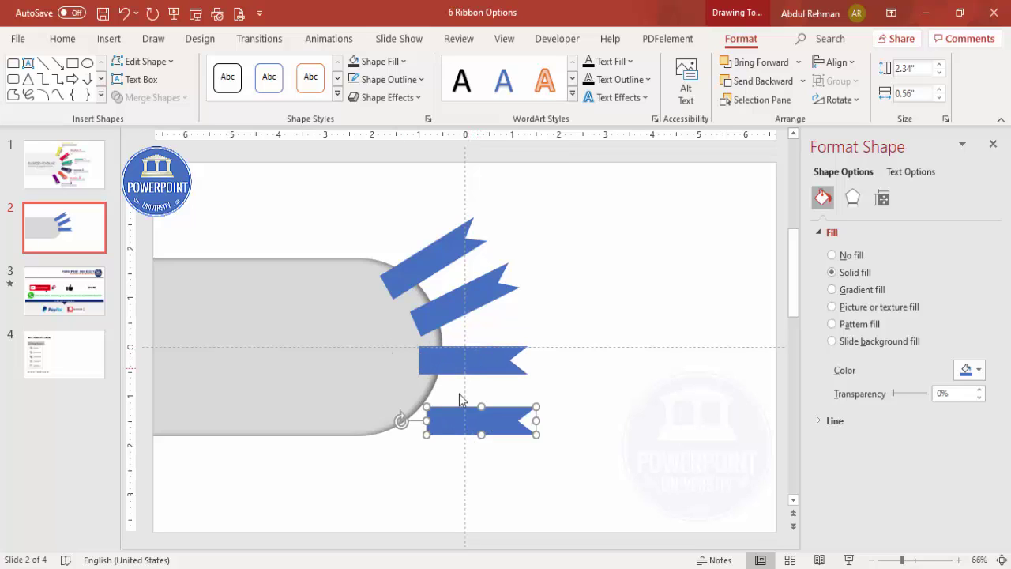
left_click_drag(403, 420, 401, 400)
left_click_drag(468, 413, 440, 411)
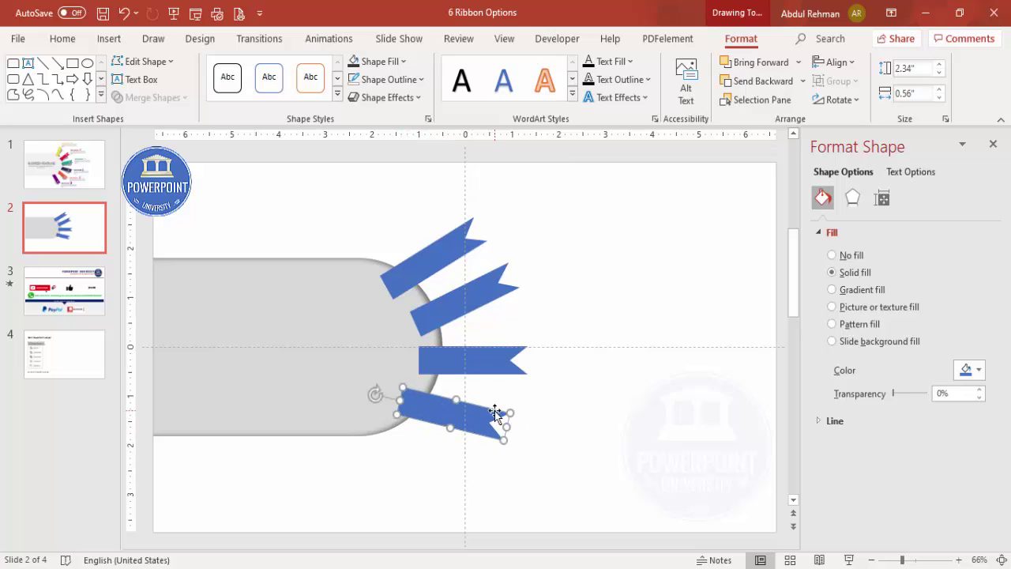
key("ctrl+d")
left_click_drag(395, 462, 339, 400)
mouse_move(406, 441)
left_mouse_down()
mouse_move(415, 451)
mouse_move(413, 444)
left_mouse_up()
left_click_drag(445, 407, 453, 400)
Step: Nudge the ribbons along the curve to even out the spacing between them
left_click_drag(418, 276, 418, 269)
left_click_drag(458, 300, 458, 294)
left_click_drag(463, 358, 466, 351)
left_click_drag(426, 415, 421, 423)
left_click(417, 428)
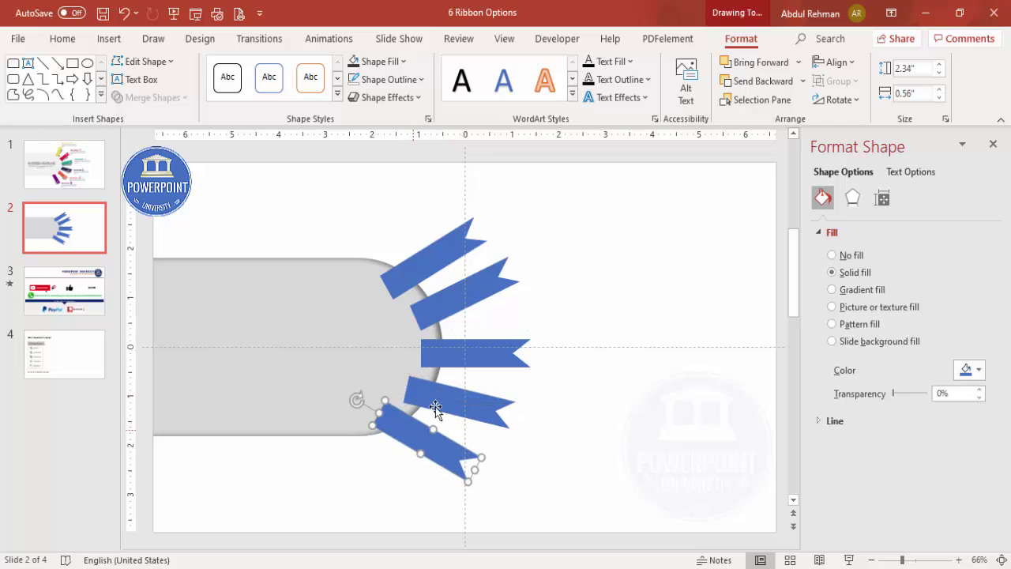